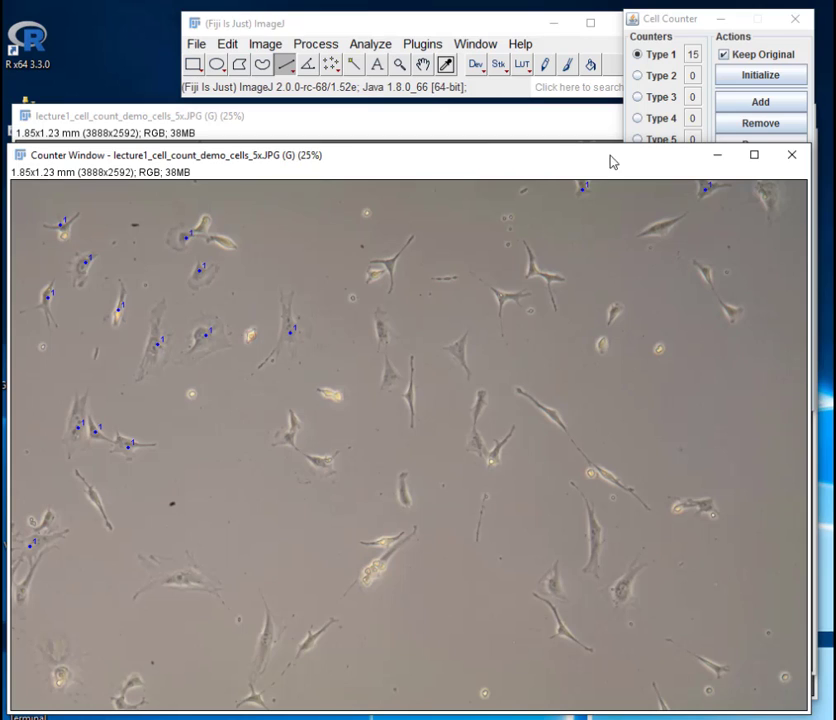
- Close the old counter windows, draw a rectangle over the micrograph's top-left region and measure it
click(792, 160)
click(794, 18)
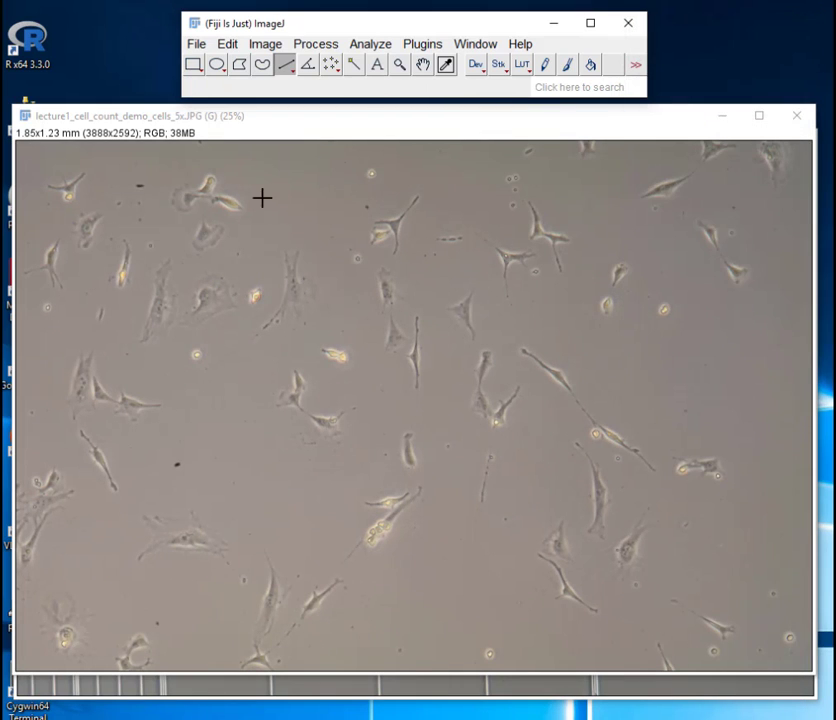
click(194, 66)
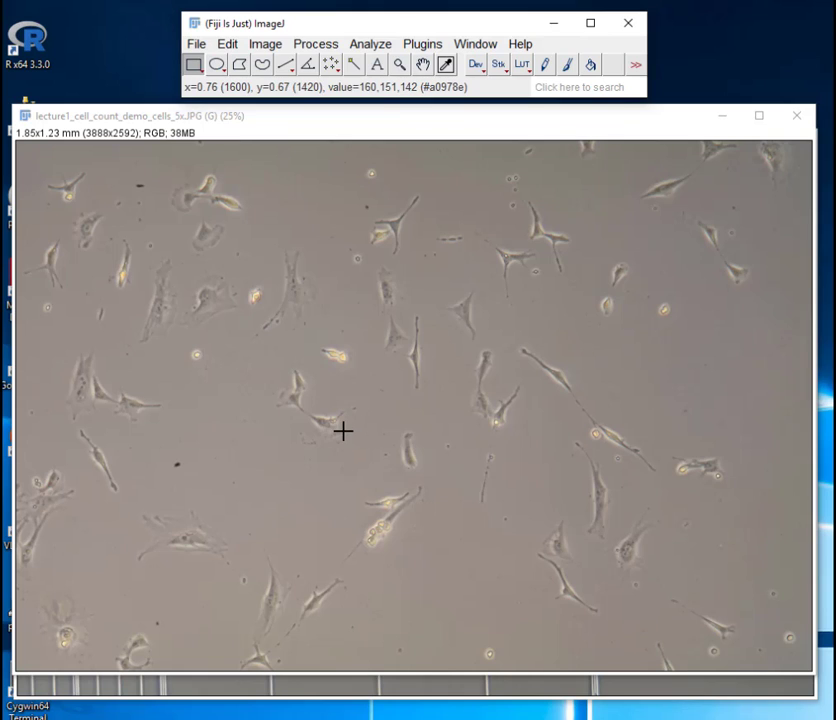
drag(360, 435, 12, 138)
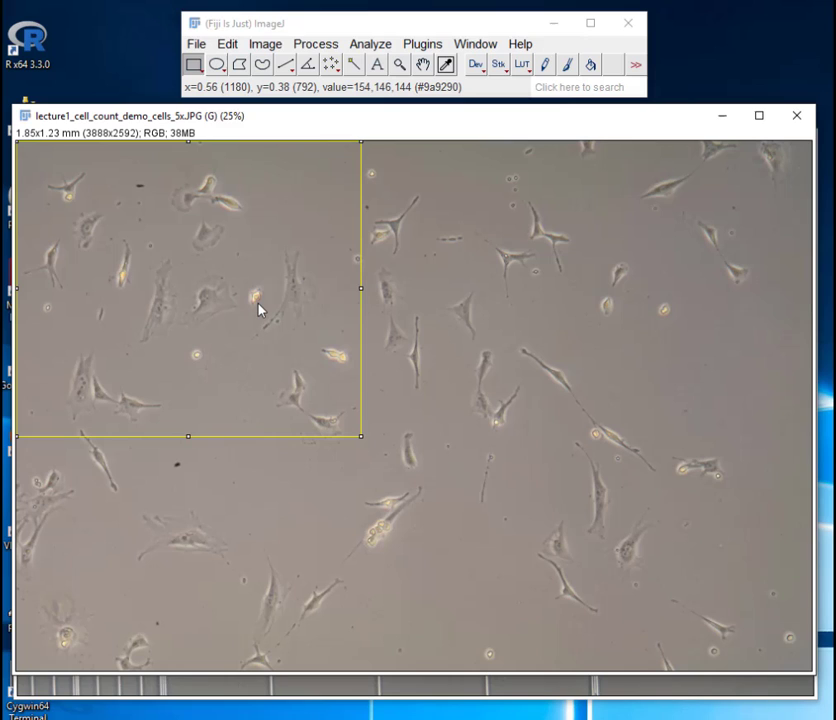
key(ctrl+m)
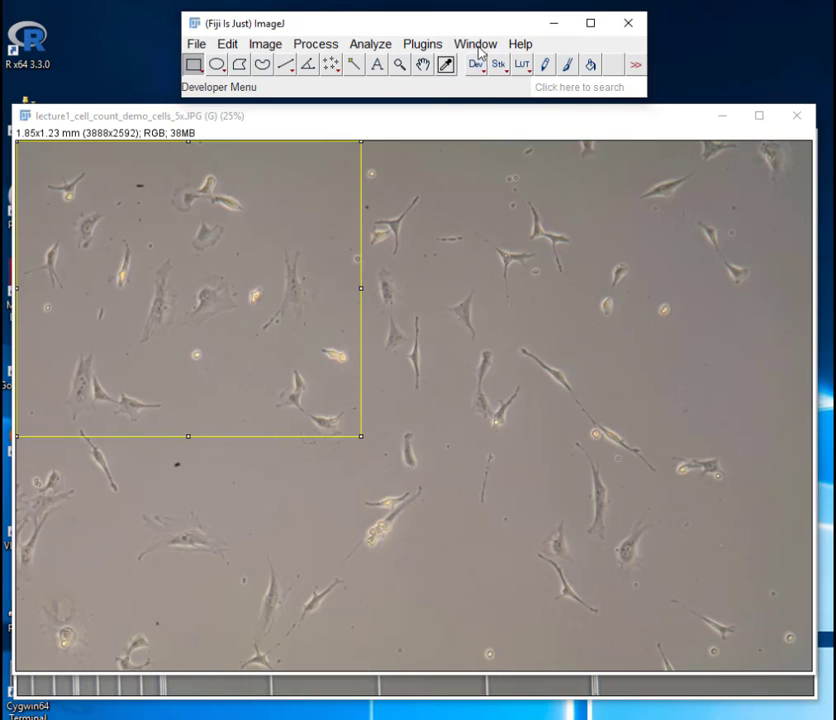
- Bring the Results table forward and move it to the image's lower right, showing row 5 (area 0.549)
click(475, 44)
click(462, 178)
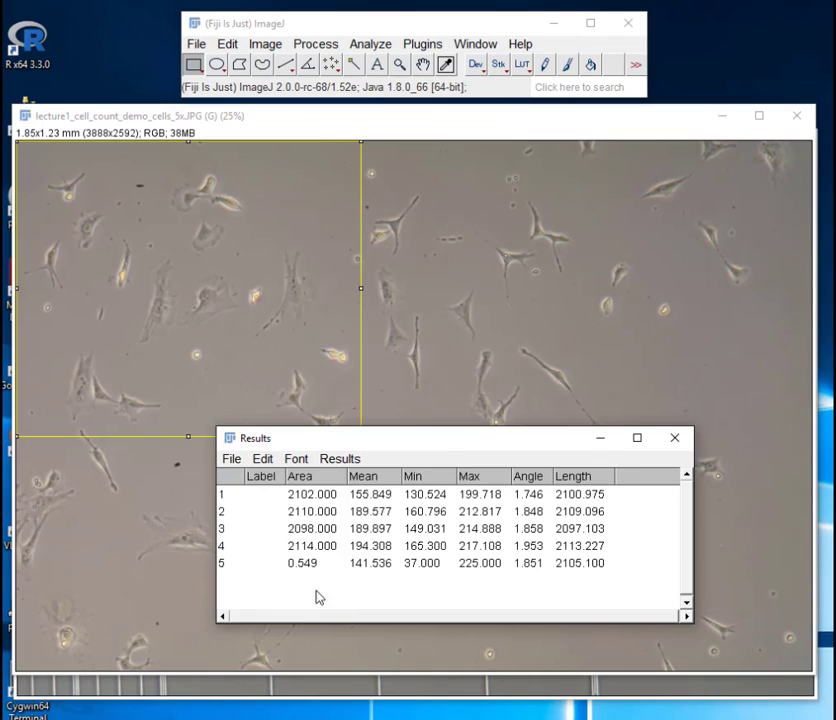
drag(362, 440, 482, 425)
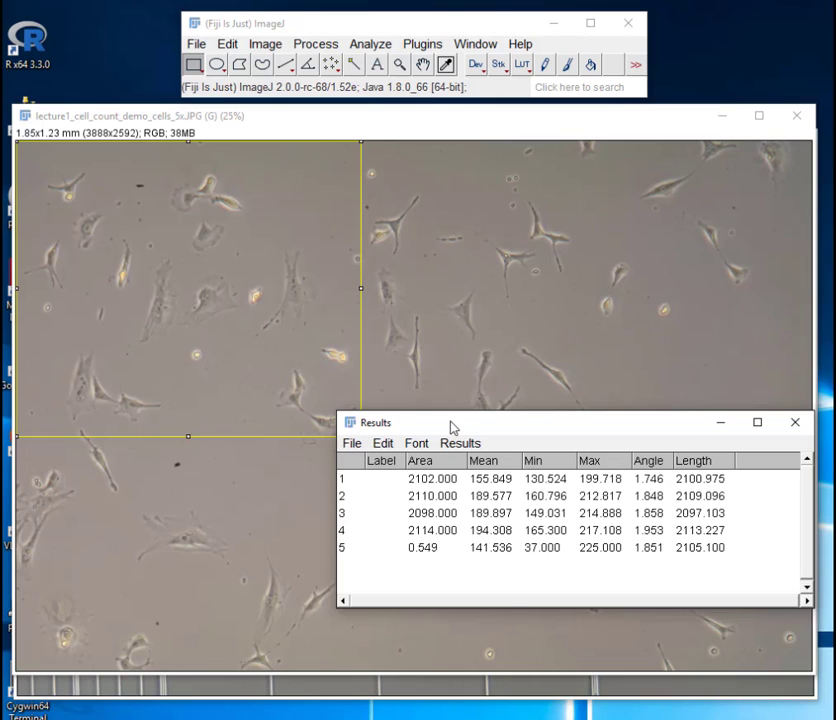
drag(450, 427, 425, 503)
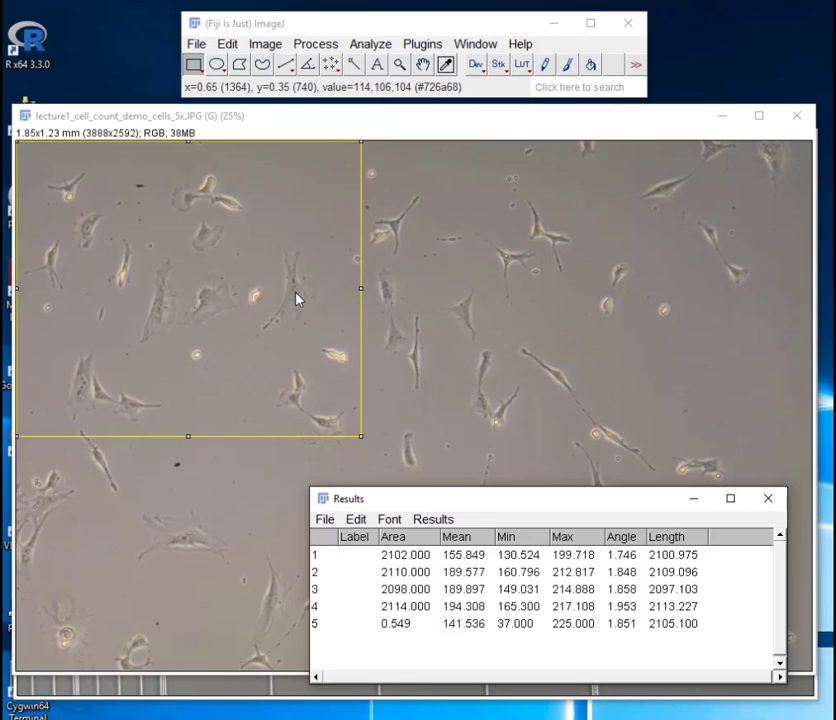
- Set the line width to 5, draw the rectangle's outline into the image, and deselect
click(229, 45)
mouse_move(283, 344)
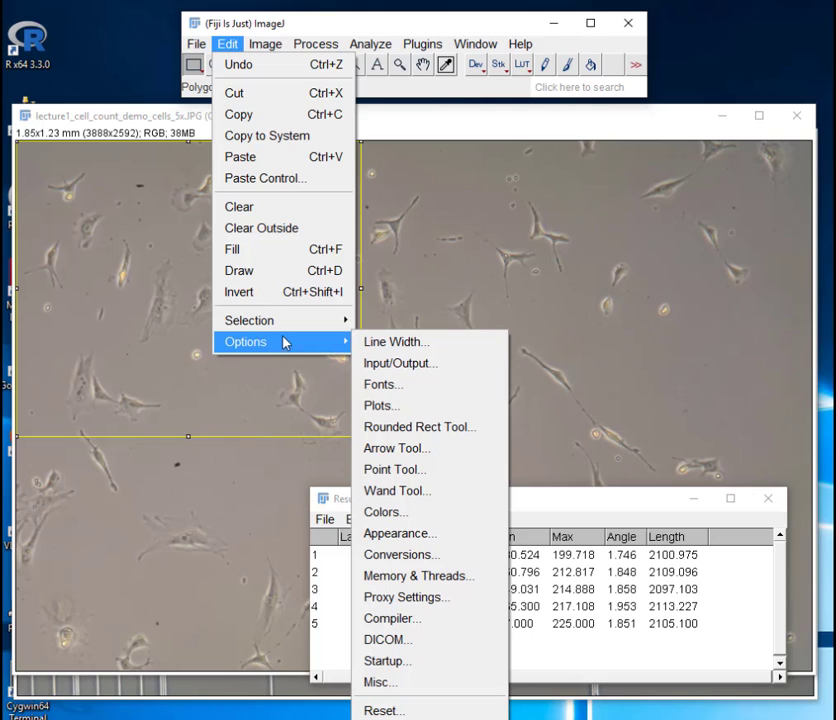
click(397, 343)
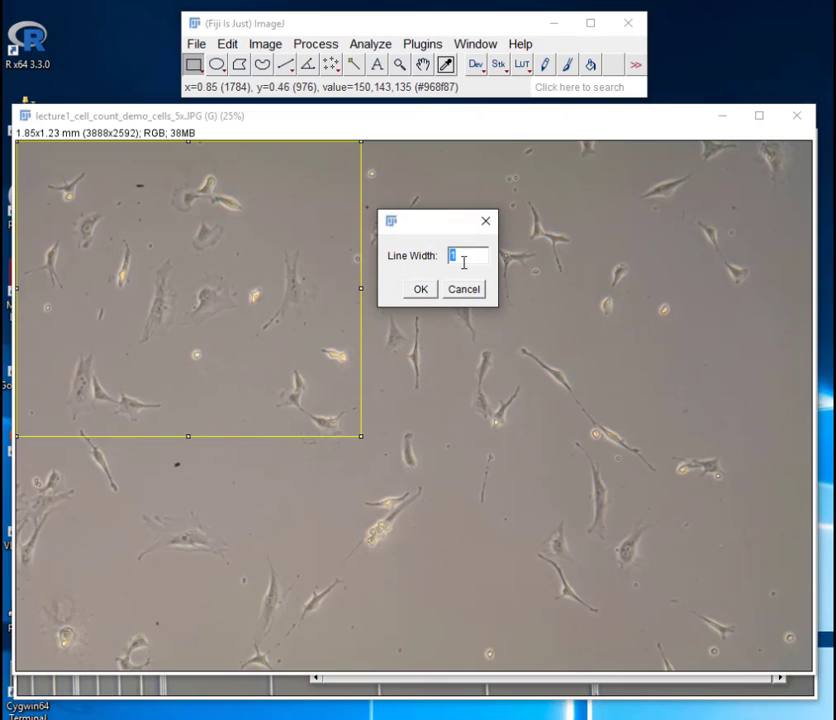
text(5)
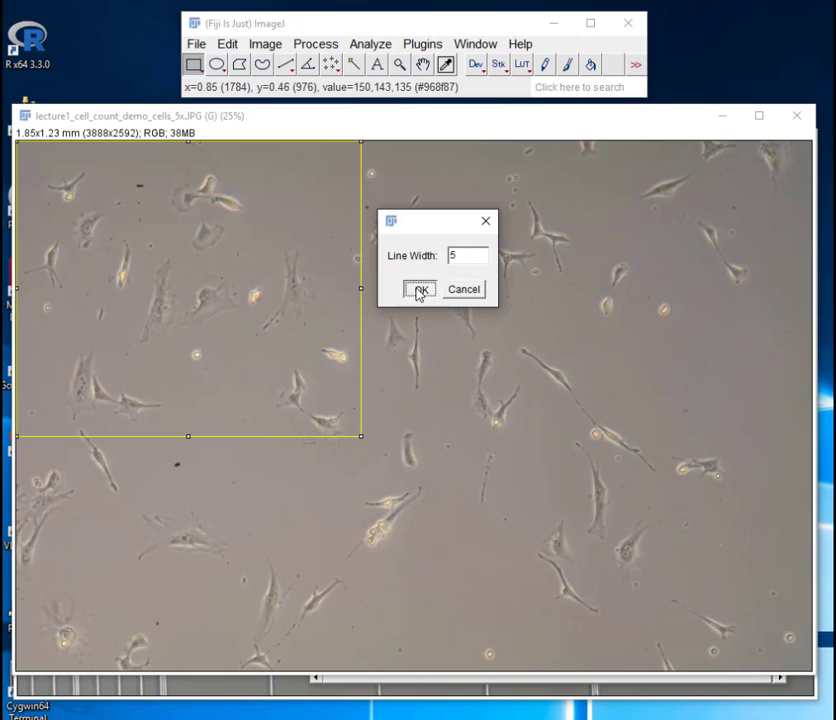
click(419, 290)
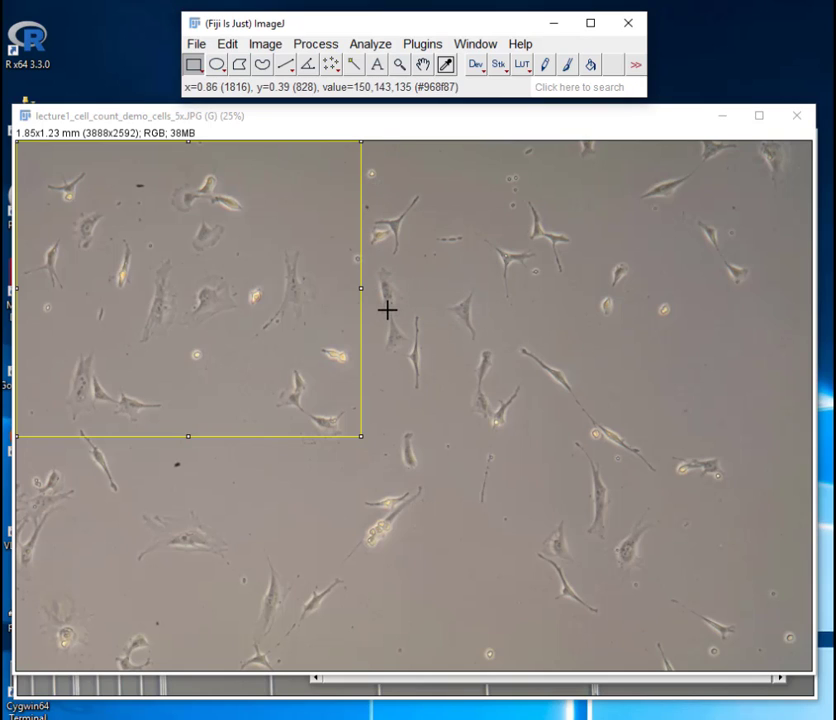
key(ctrl+d)
click(467, 252)
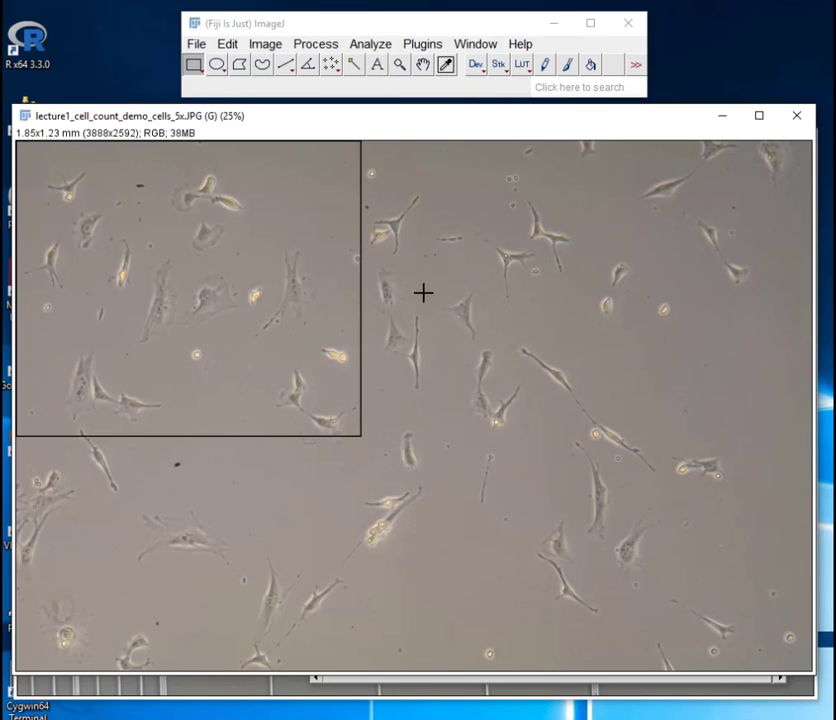
- Start the Cell Counter on a counting copy of the image with the Type 1 counter selected
click(428, 46)
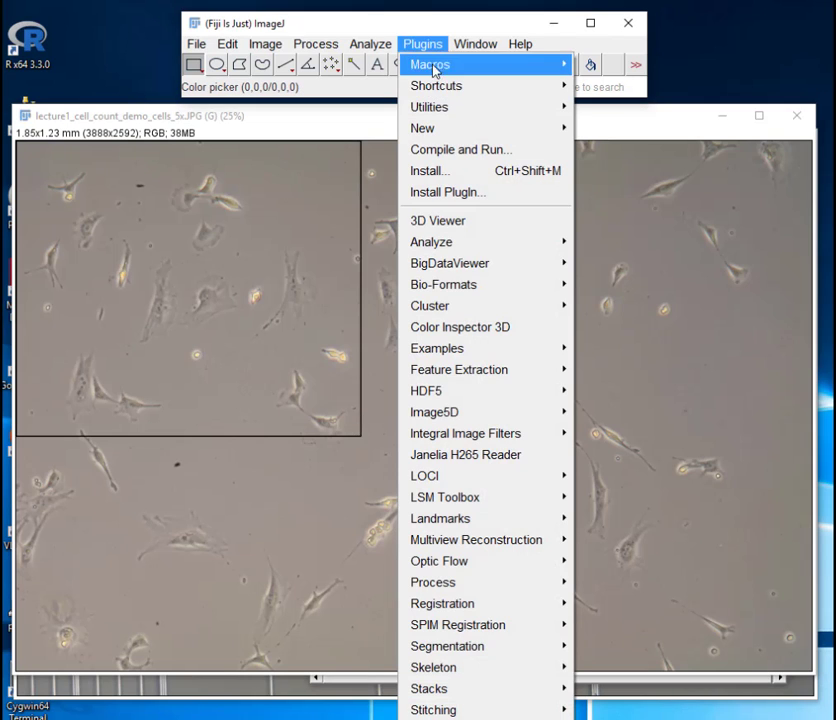
mouse_move(448, 244)
mouse_move(612, 245)
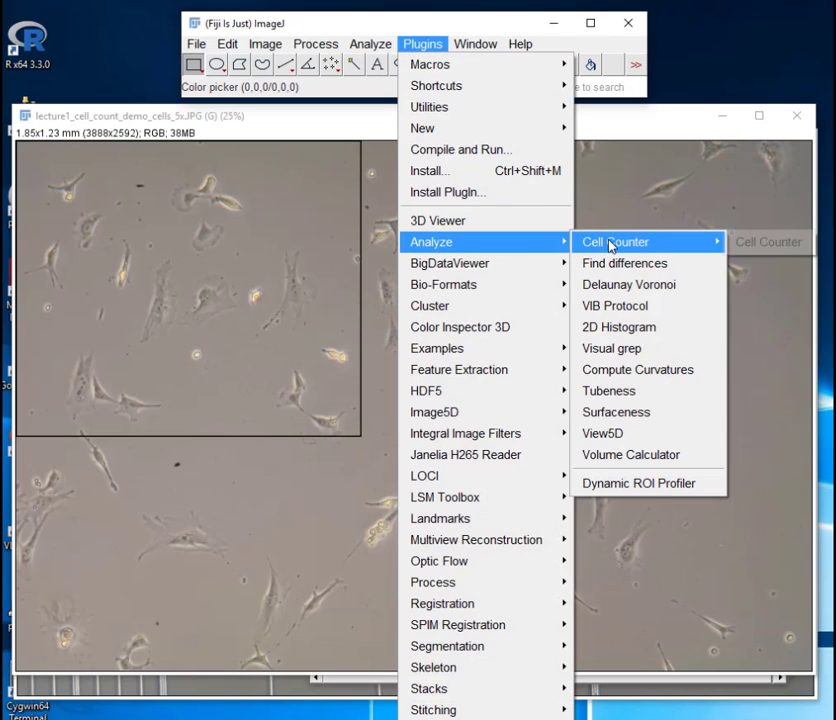
click(755, 244)
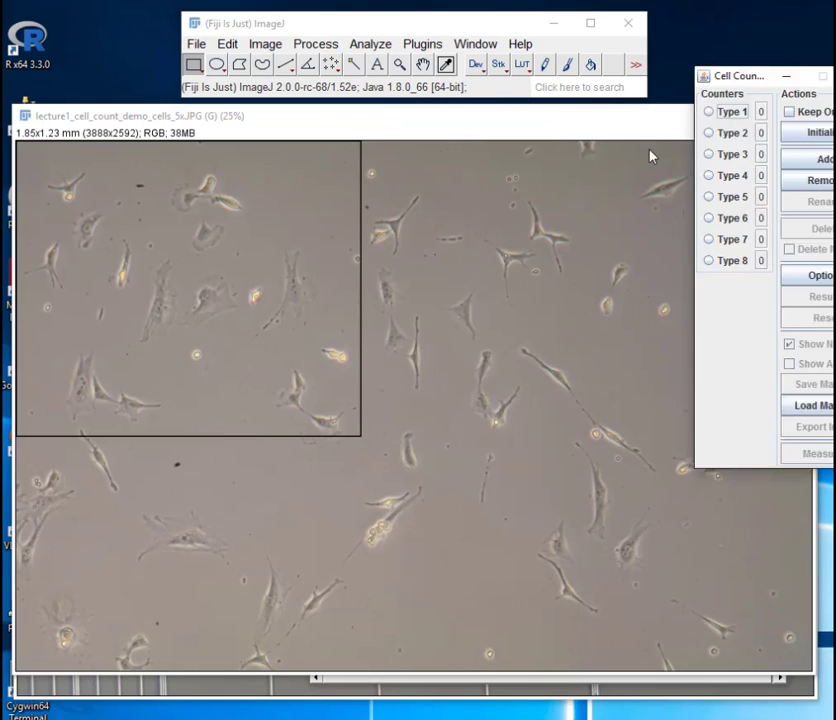
click(659, 204)
click(672, 229)
drag(500, 9, 467, 230)
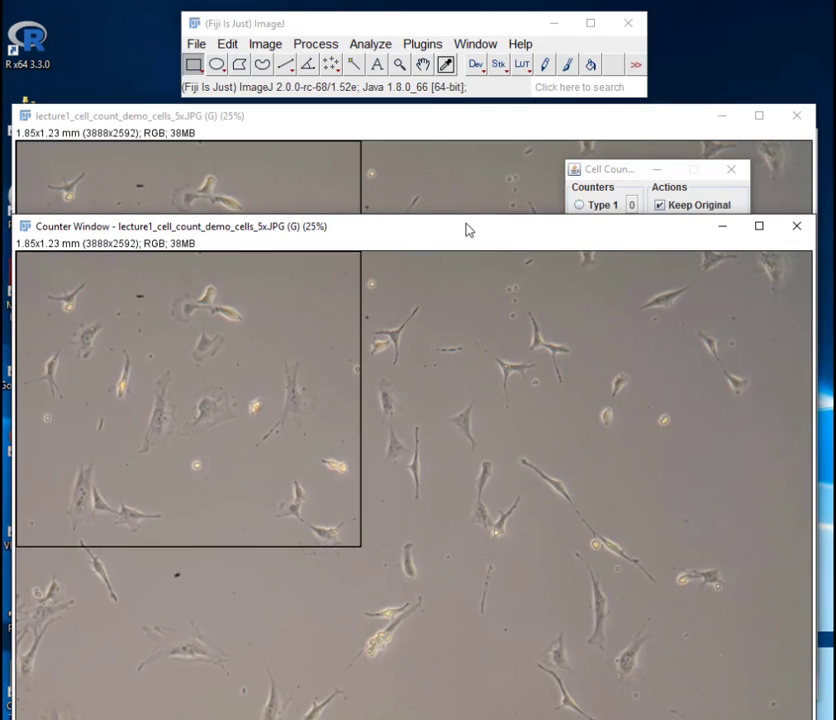
click(579, 205)
- Mark all 13 cells inside the rectangle as Type 1
click(67, 299)
click(87, 331)
click(56, 370)
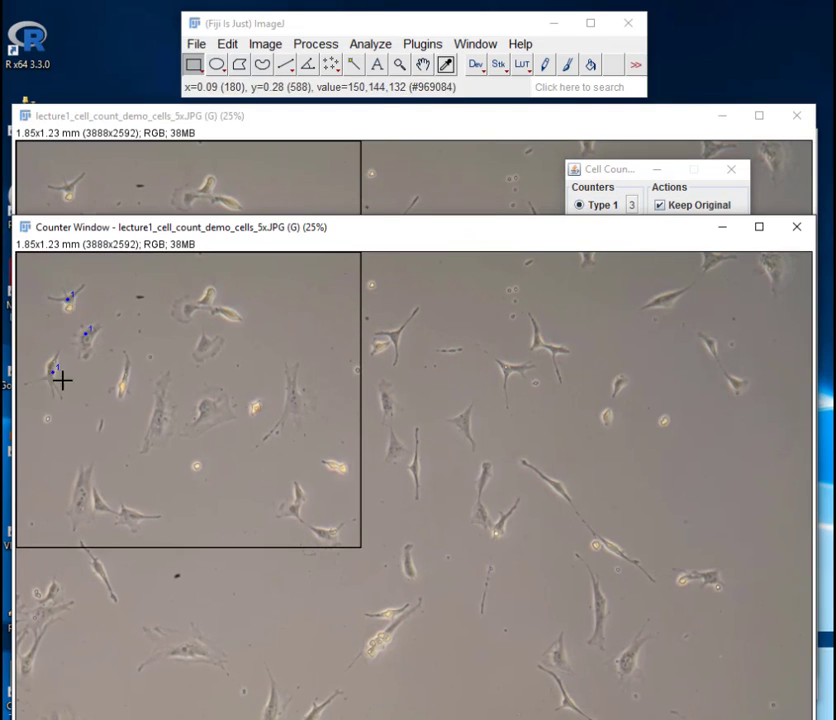
click(80, 490)
click(106, 503)
click(138, 515)
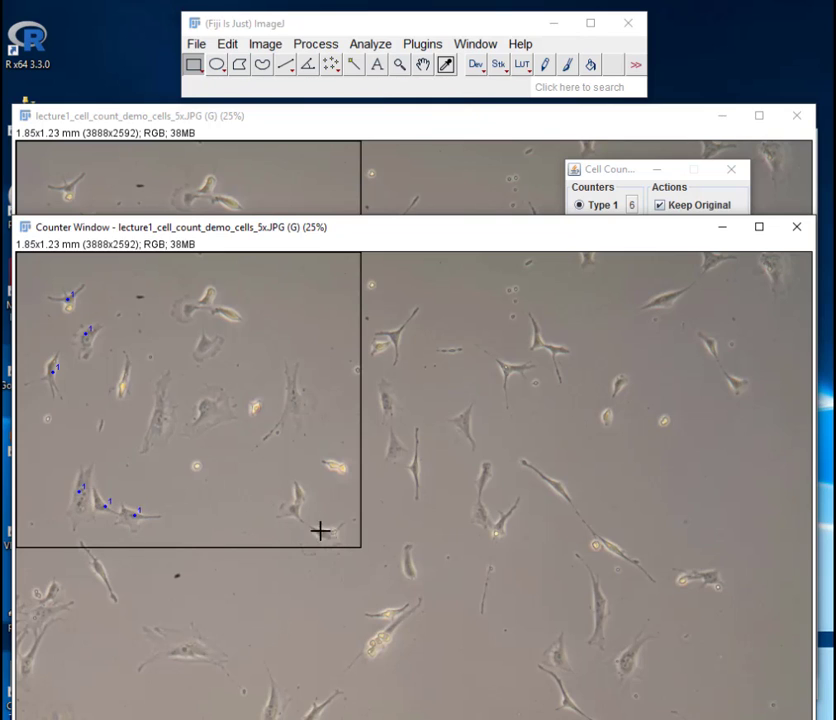
click(296, 508)
click(296, 398)
click(205, 411)
click(161, 419)
click(127, 380)
click(206, 346)
click(190, 304)
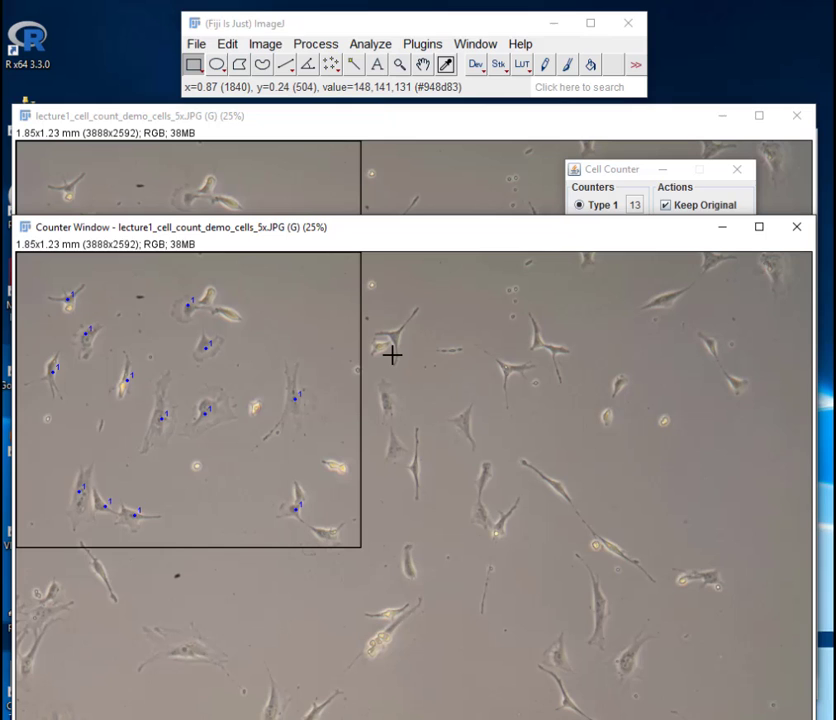
- Close the counter windows and start a scale bar with its width set to 0.25 mm
click(797, 227)
click(737, 172)
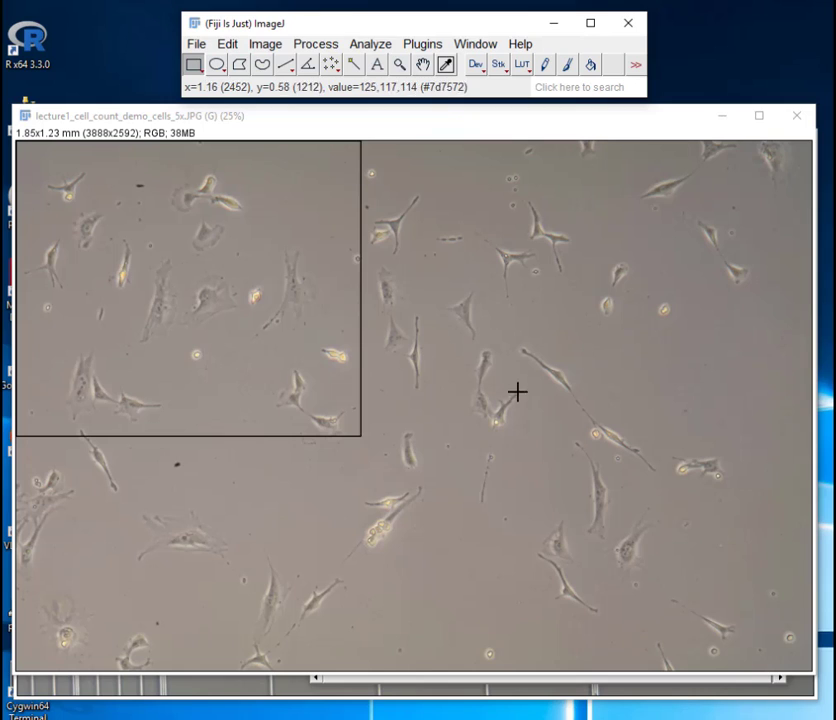
click(370, 45)
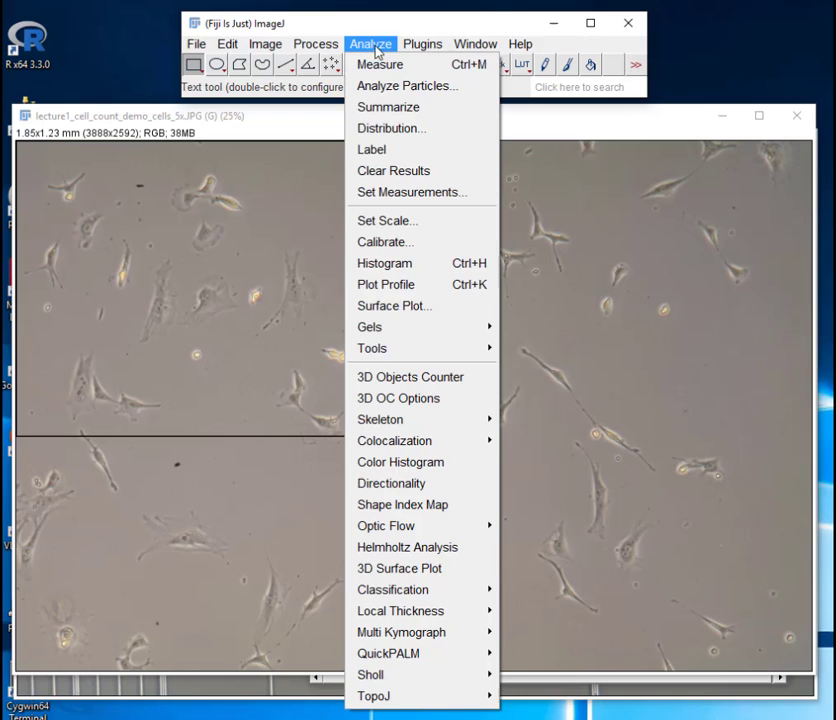
mouse_move(410, 356)
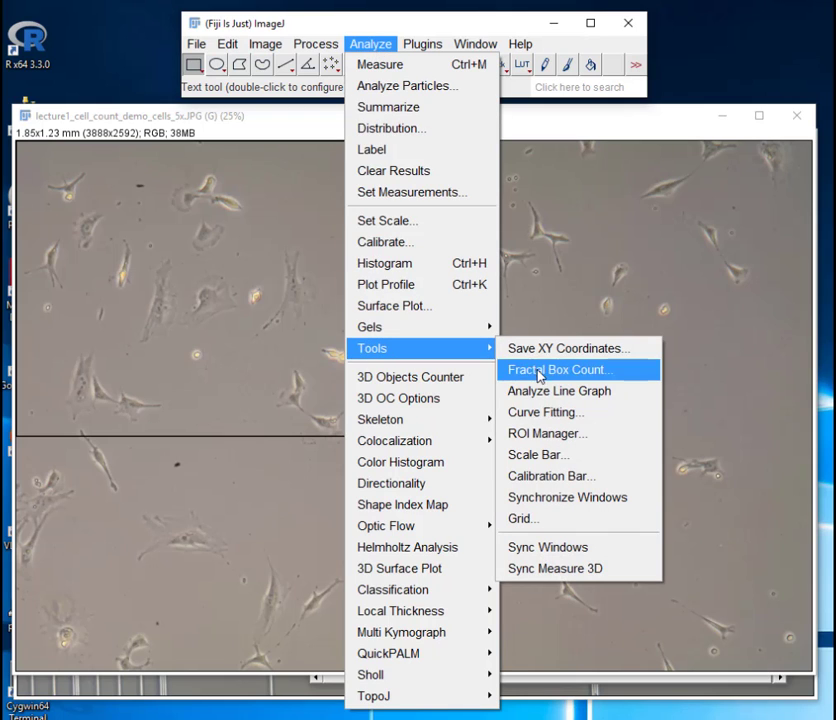
click(540, 455)
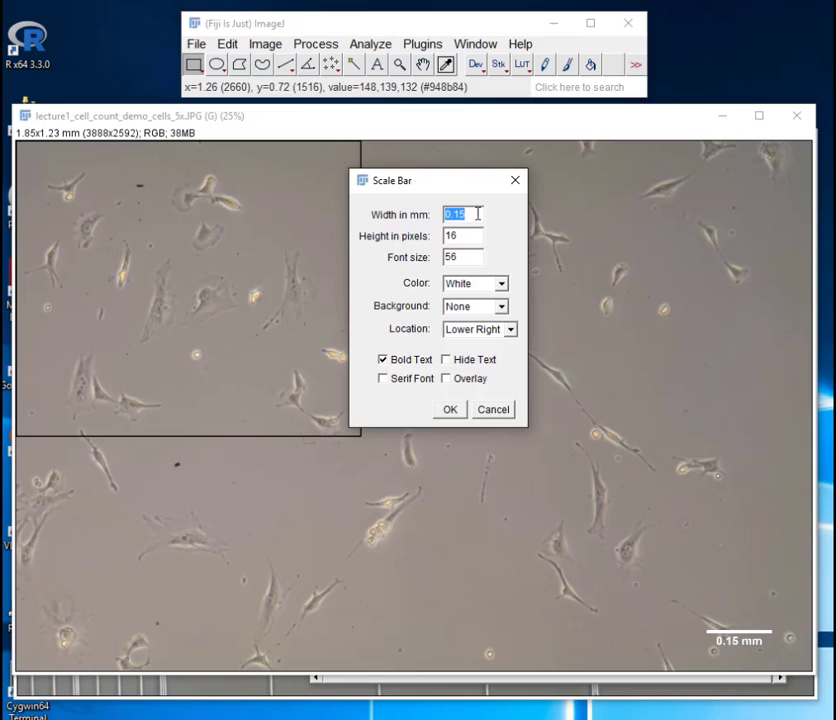
text(1)
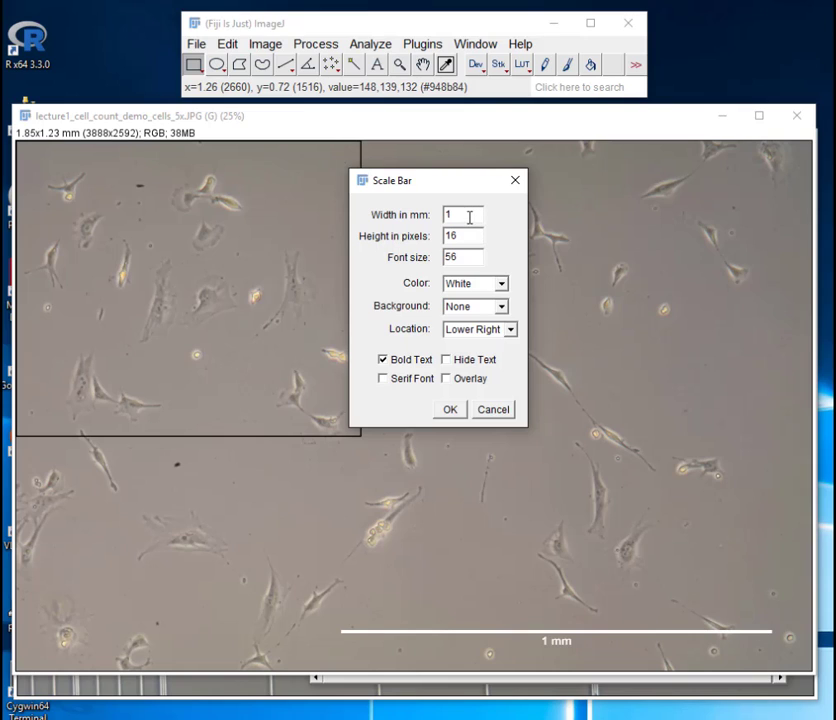
key(BackSpace)
text(0.25)
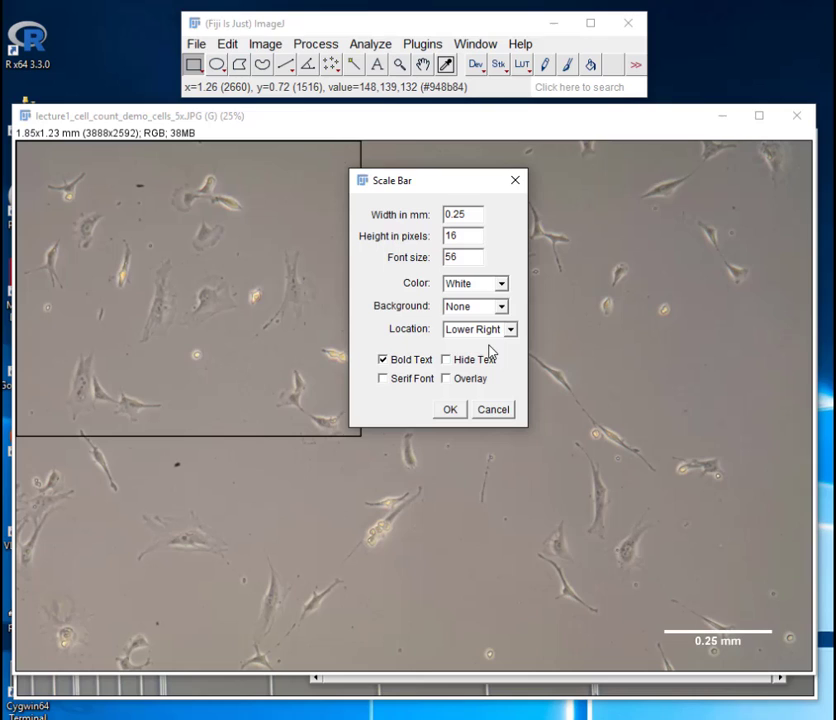
- Hide the scale bar's text label and set its height to 64 pixels
click(478, 366)
double_click(452, 235)
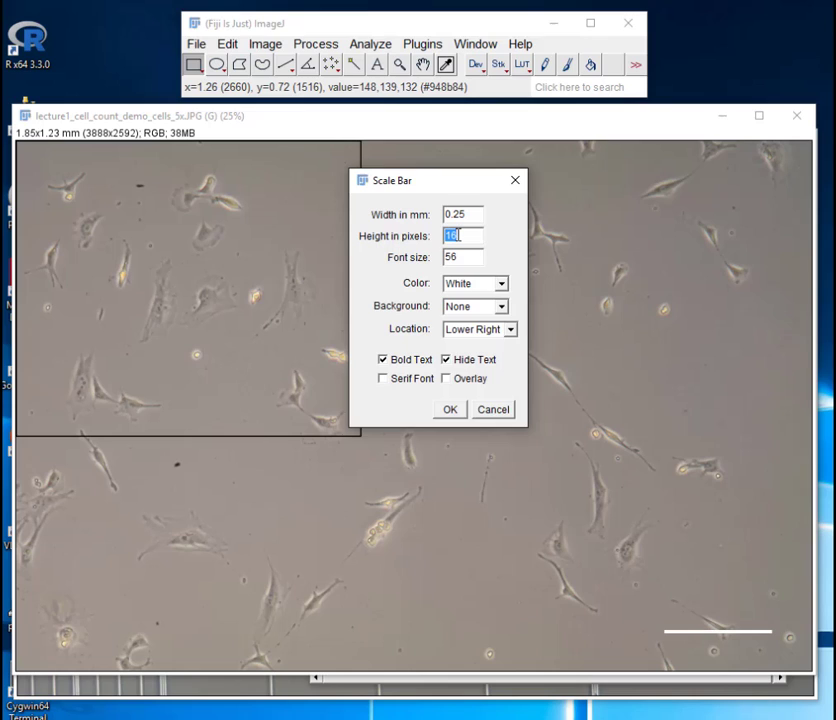
text(32)
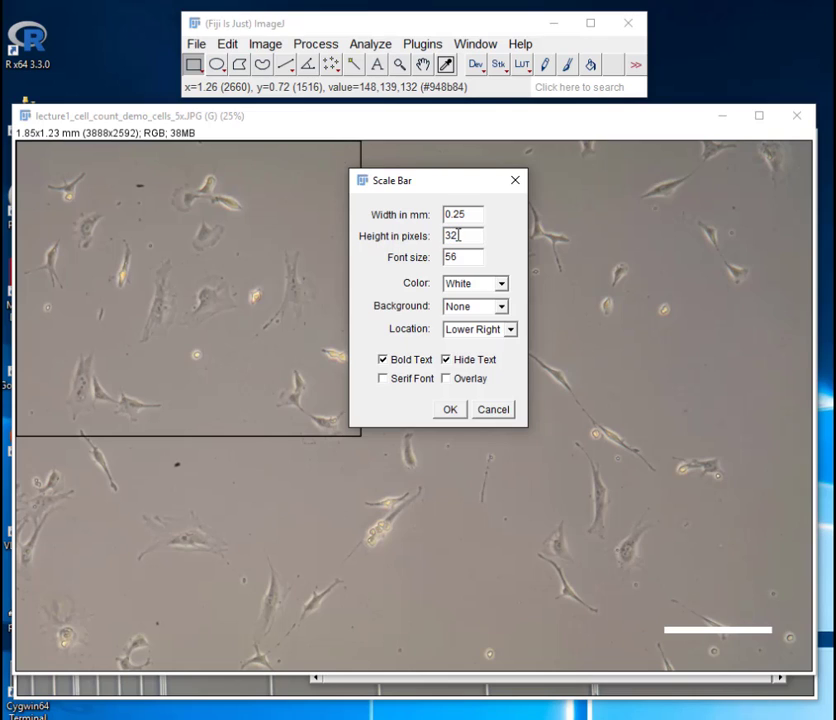
text(48)
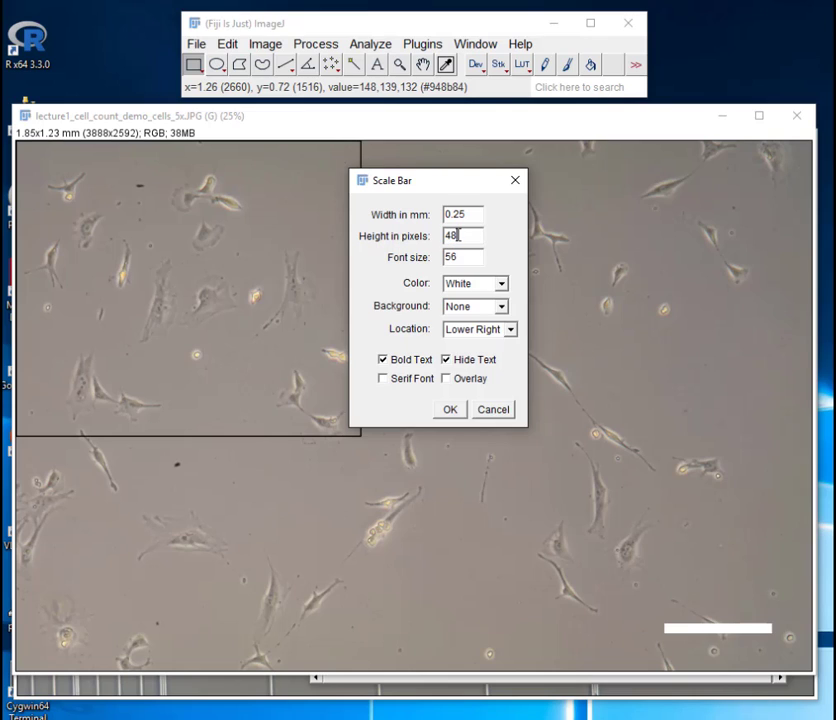
text(64)
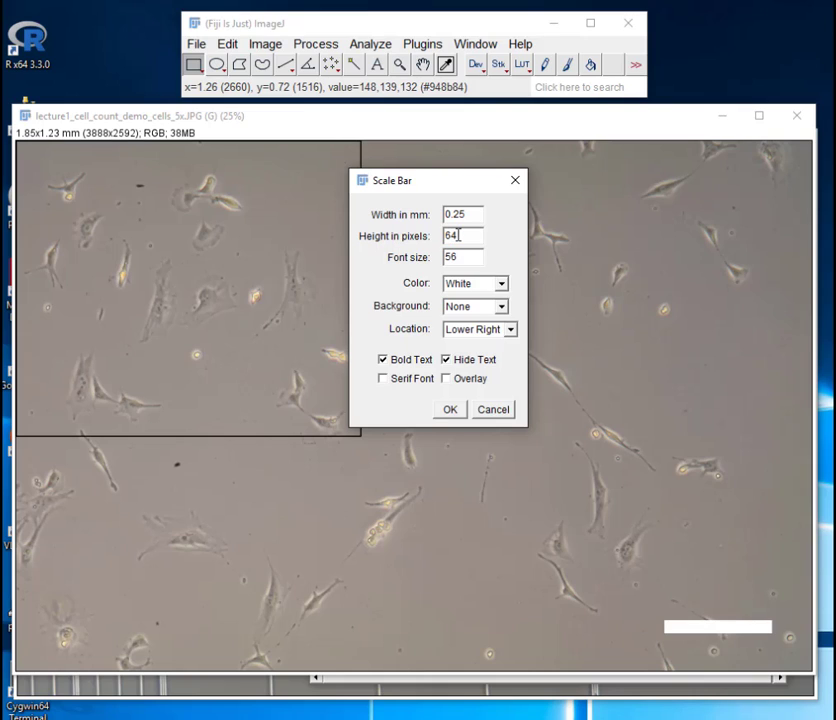
click(458, 258)
- Keep the scale bar colour White and apply the bar to the image
click(501, 286)
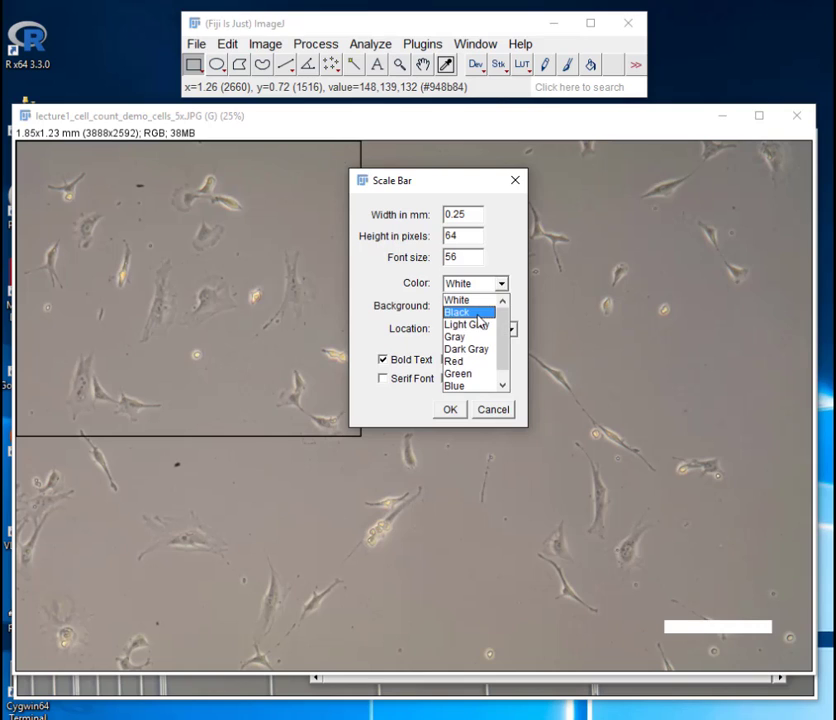
click(478, 313)
click(501, 284)
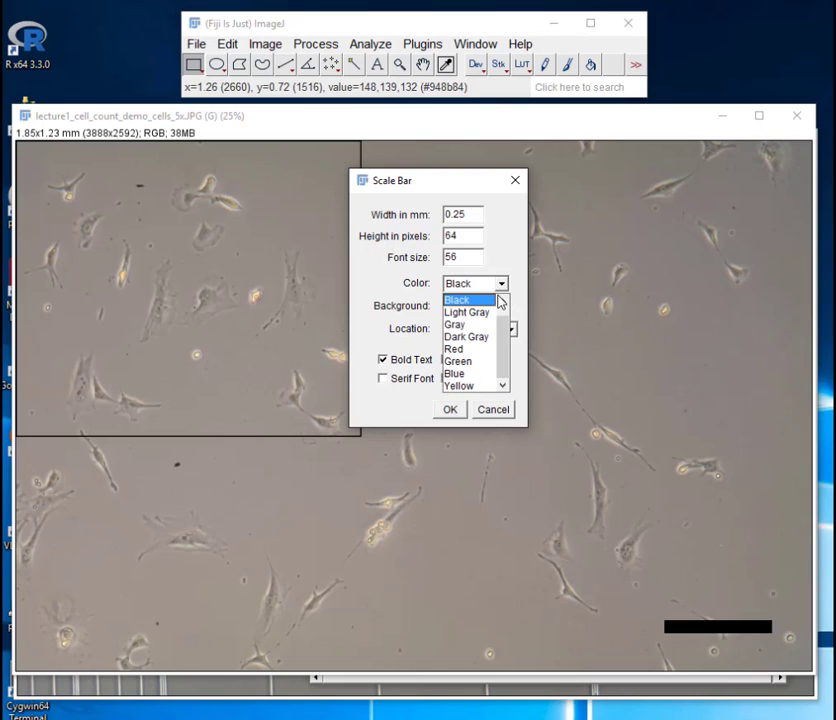
scroll(485, 307, up, 1)
click(484, 303)
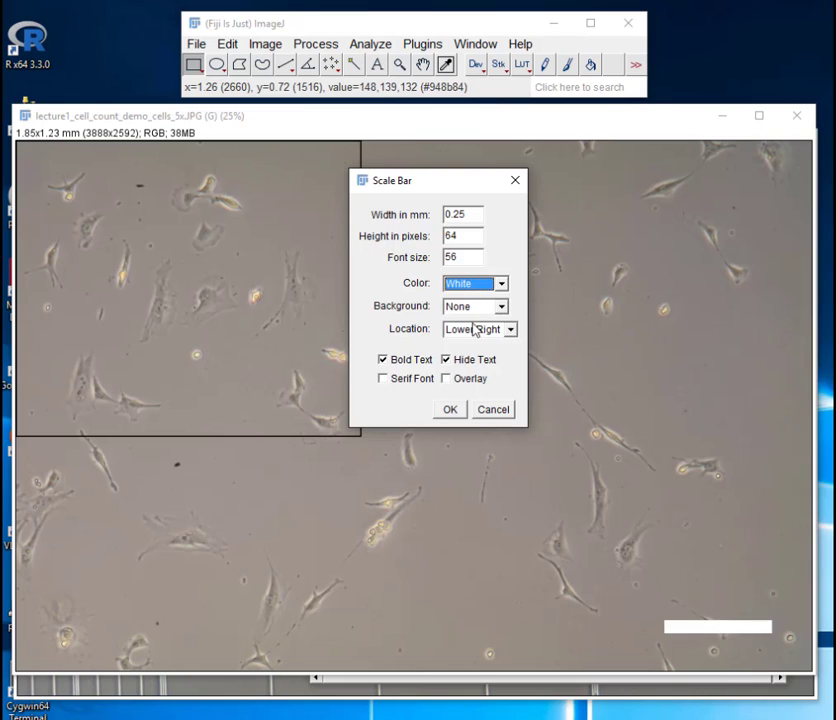
click(451, 409)
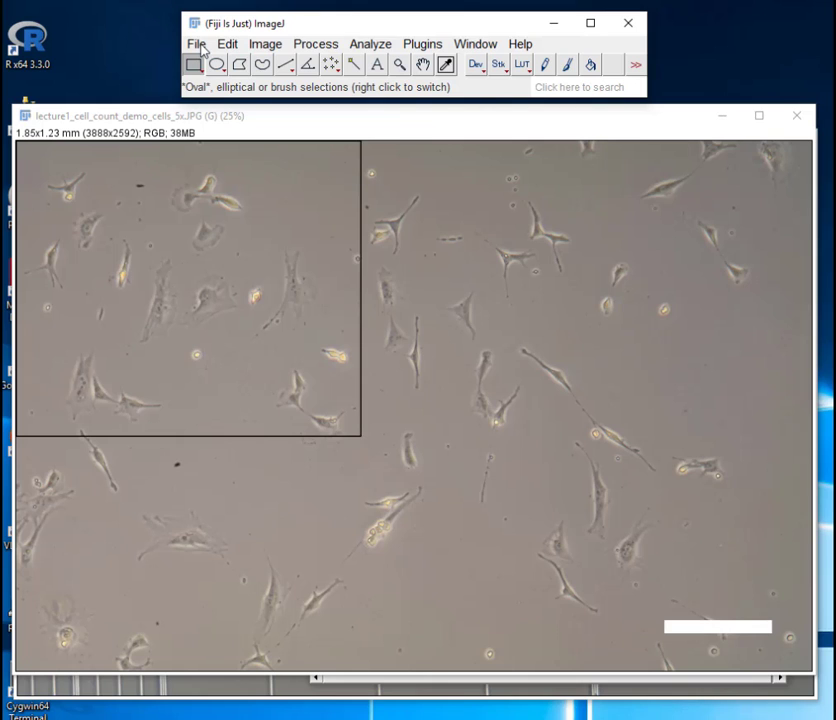
- Save the image as TIFF named lecture1_cell_count_demo_cells_5x_scale=0.25mm.tif
click(200, 47)
mouse_move(215, 262)
click(422, 264)
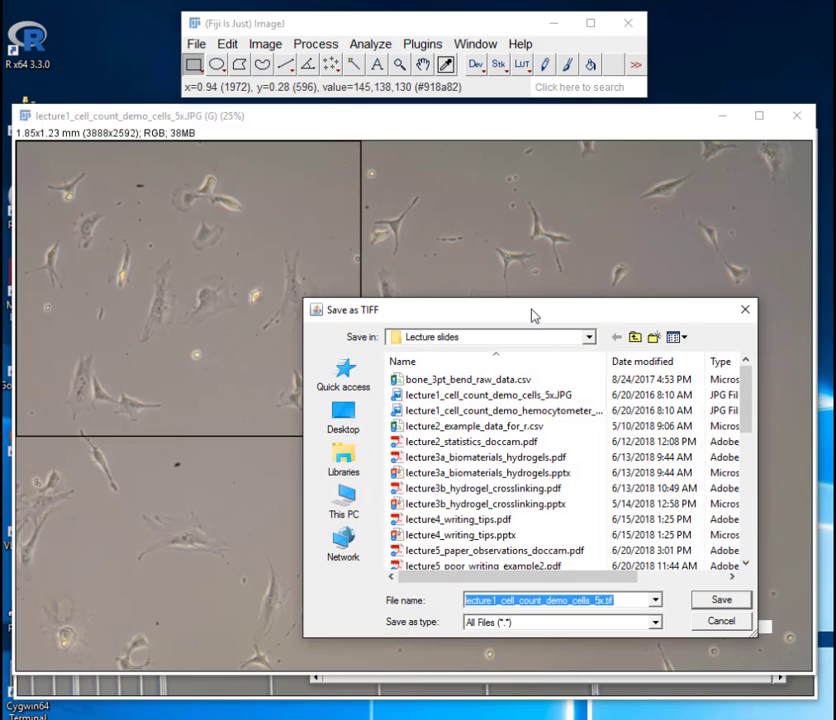
click(617, 602)
key(Left)
key(Left)
key(Left)
key(Left)
text(_s)
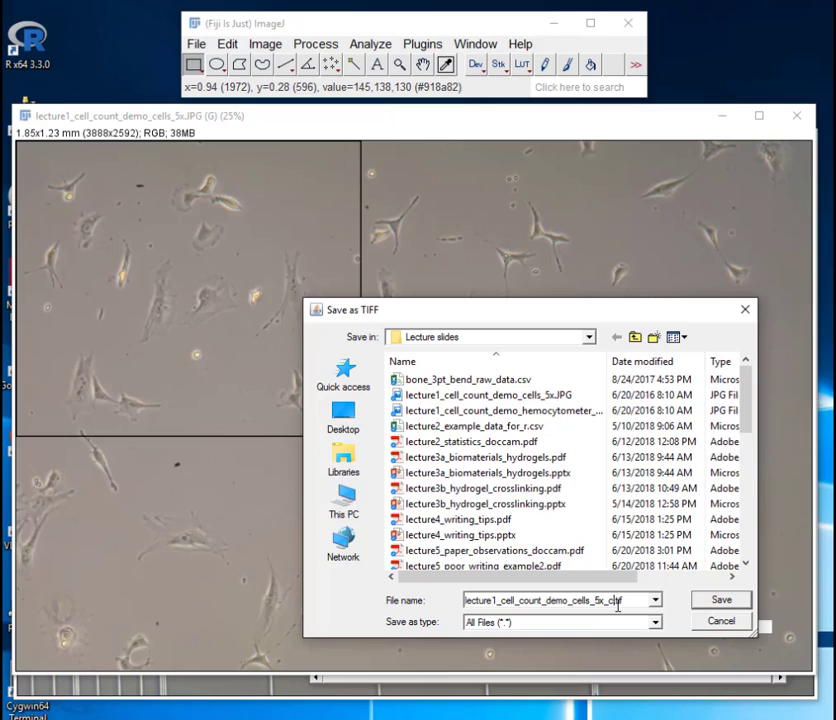
text(cale=0.25mm)
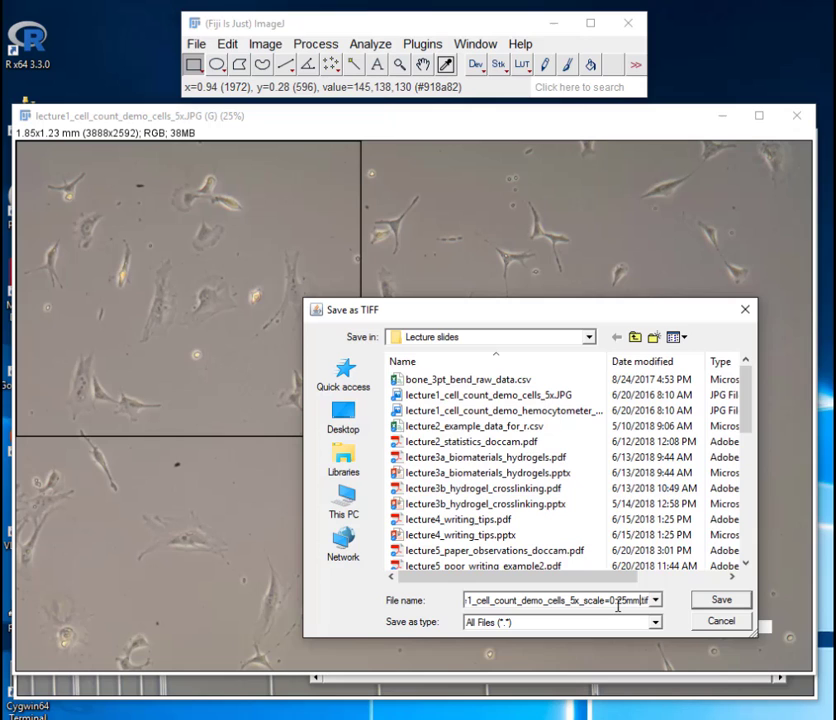
click(720, 601)
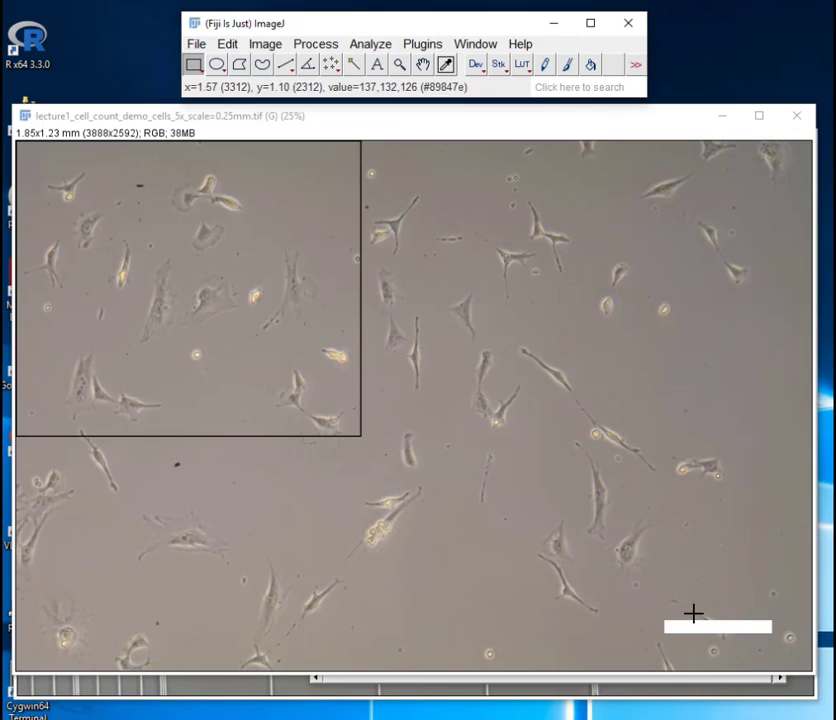